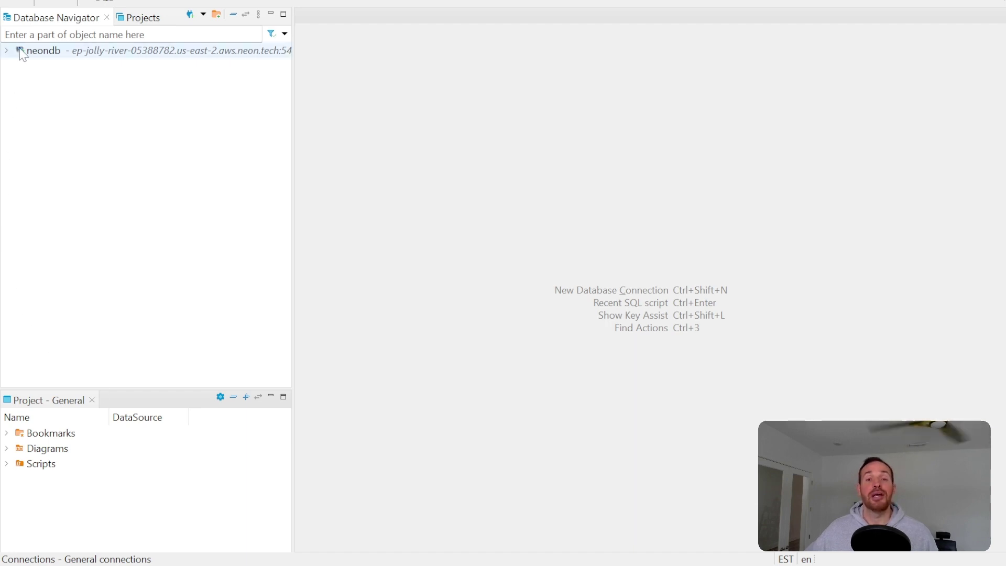
- Expand the neondb connection down through its database and the public schema to list the schema's tables
{"action": "mouse_move", "coordinate": [22, 55]}
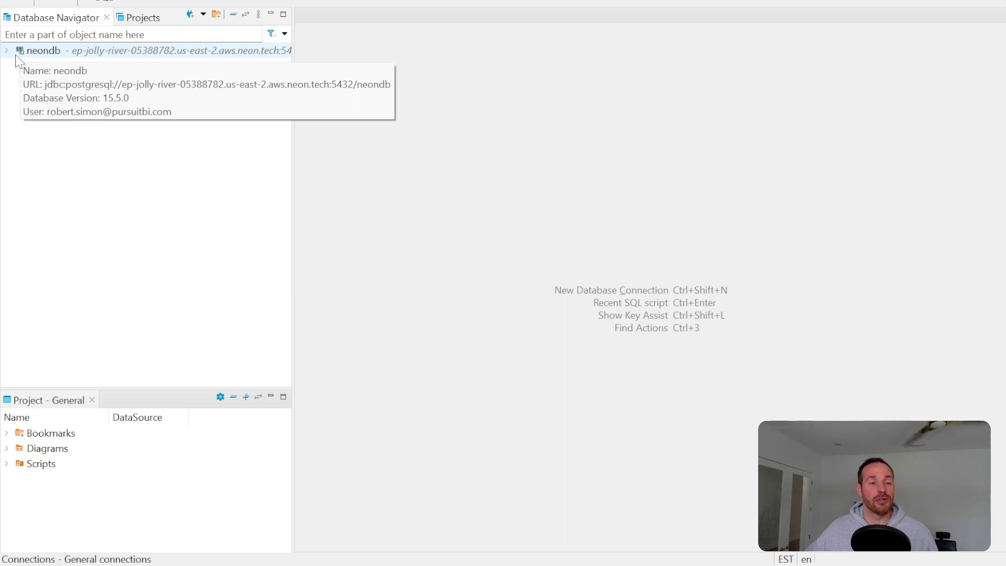
{"action": "left_click", "coordinate": [7, 51]}
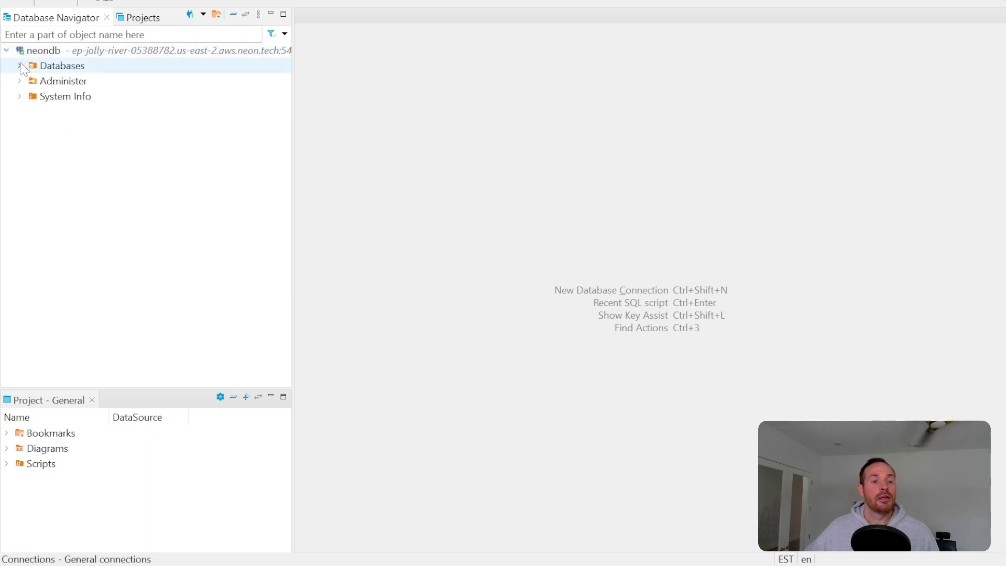
{"action": "left_click", "coordinate": [20, 66]}
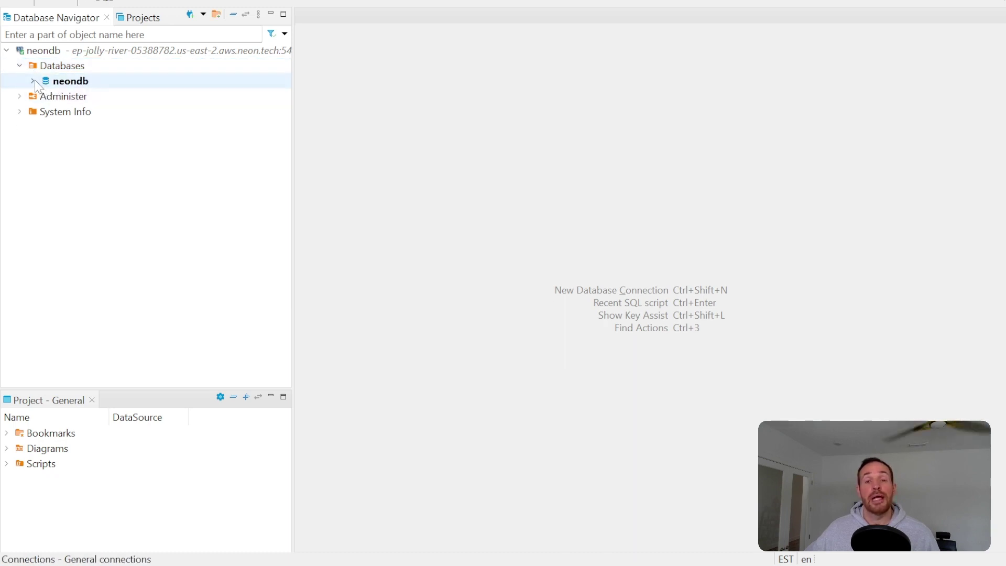
{"action": "left_click", "coordinate": [33, 80]}
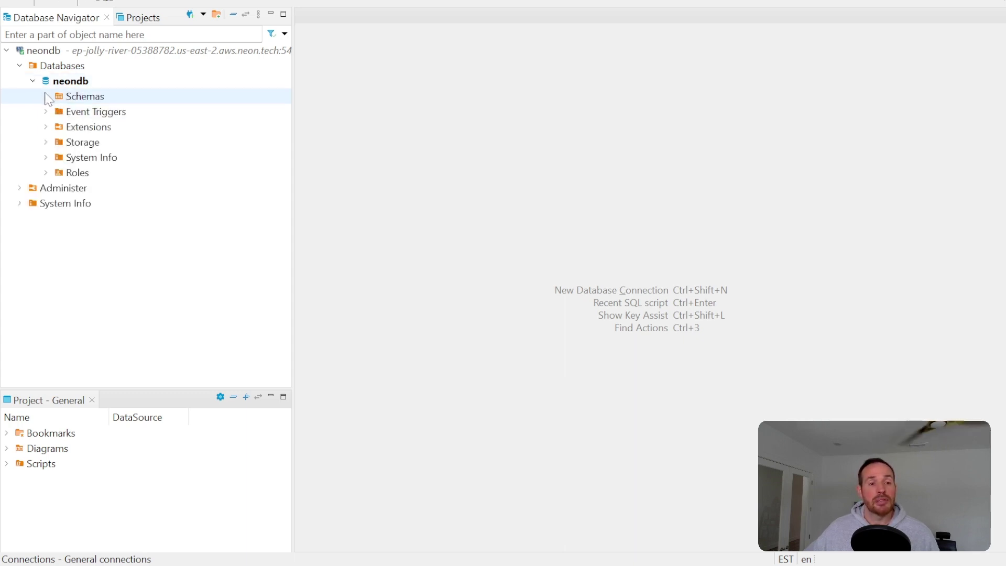
{"action": "left_click", "coordinate": [46, 96]}
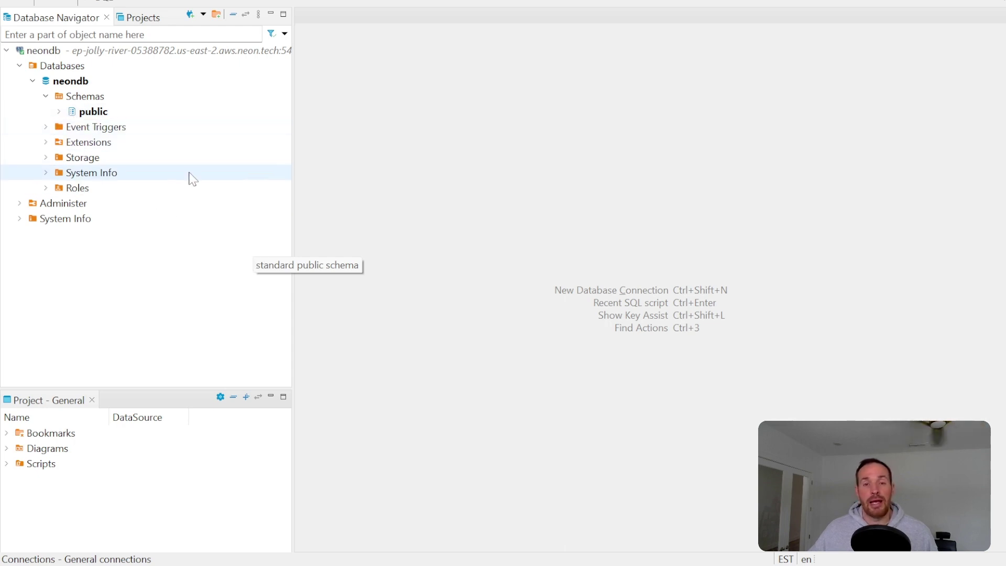
{"action": "left_click", "coordinate": [58, 112]}
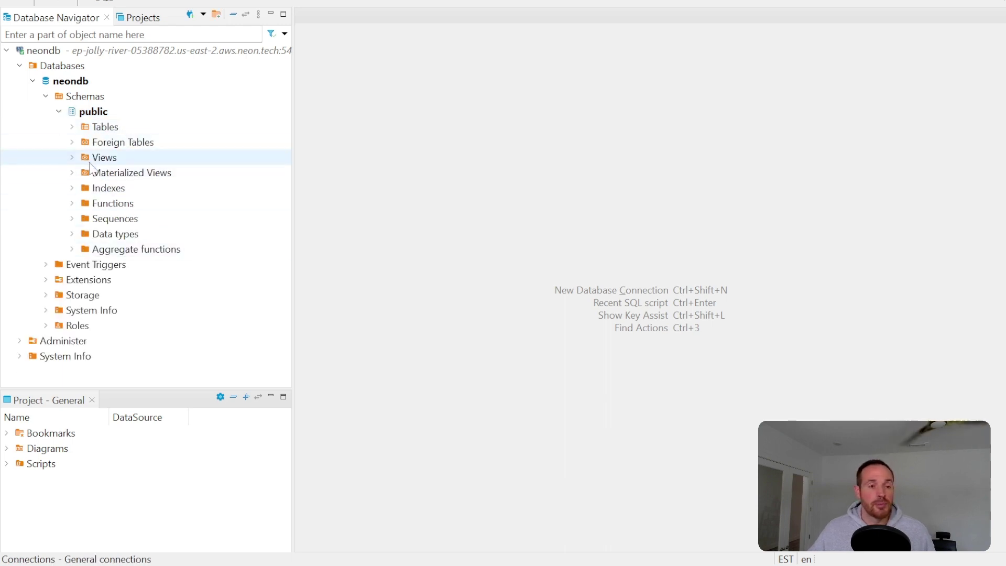
{"action": "left_click", "coordinate": [72, 127]}
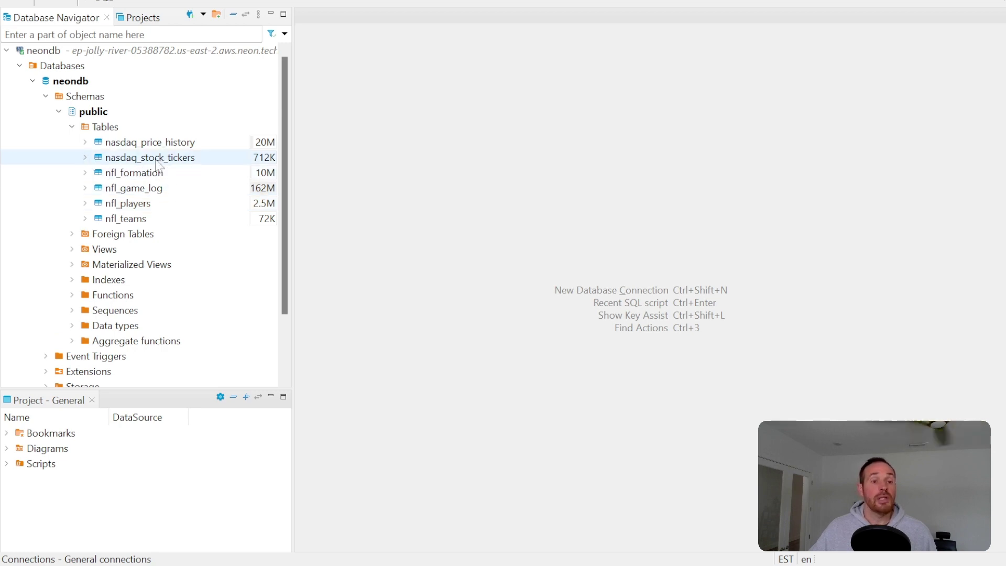
- Expand the nasdaq_stock_tickers table and view its columns with their data types
{"action": "left_click", "coordinate": [86, 157]}
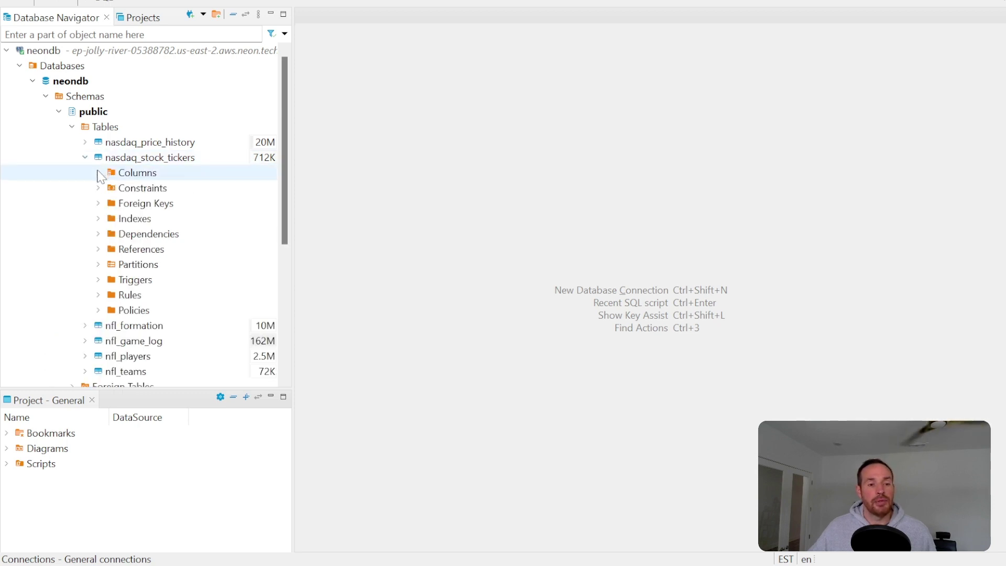
{"action": "left_click", "coordinate": [97, 171]}
{"action": "left_click", "coordinate": [101, 171]}
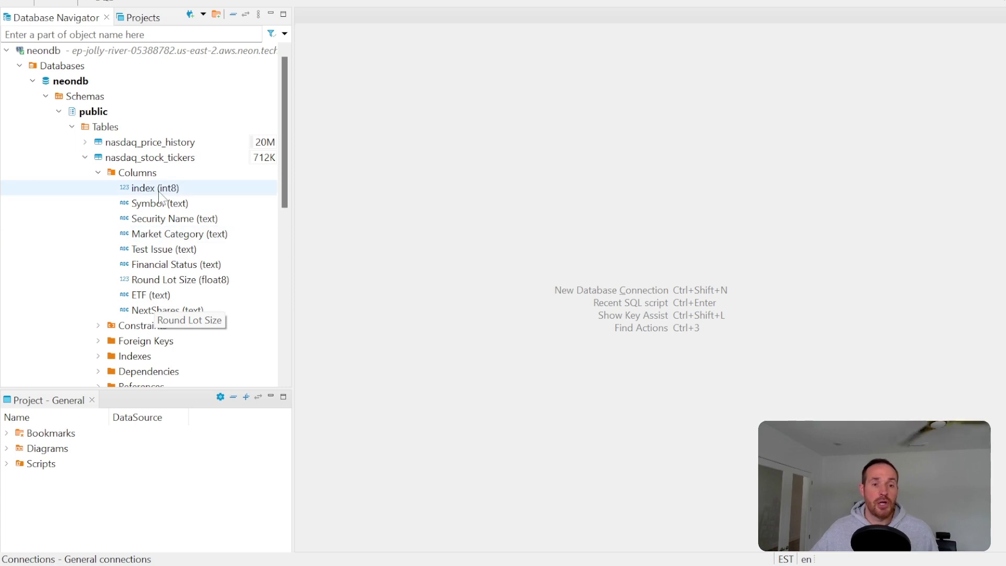
- Generate a SELECT statement for the nasdaq_stock_tickers table and copy the generated SQL
{"action": "left_click", "coordinate": [143, 163]}
{"action": "right_click", "coordinate": [143, 163]}
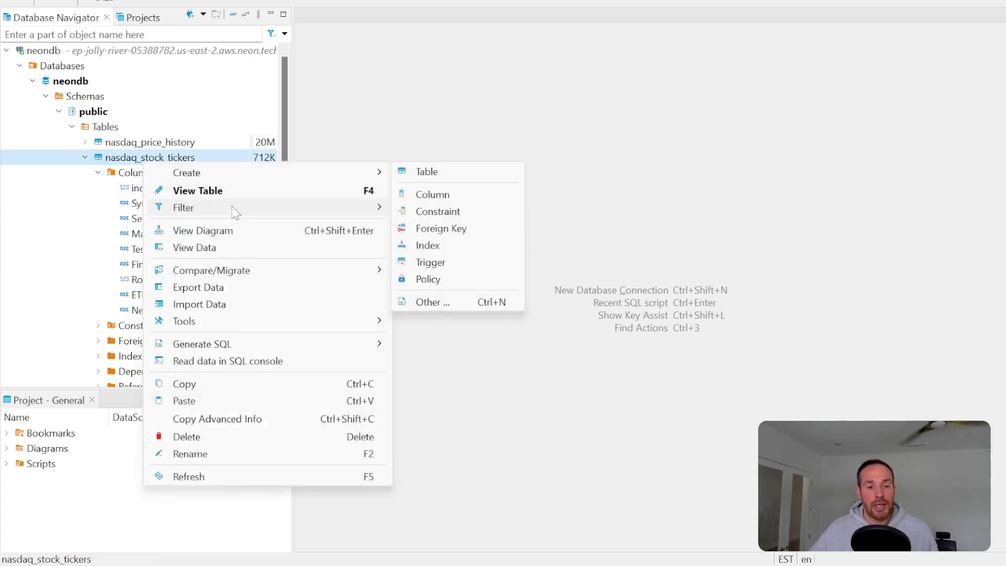
{"action": "mouse_move", "coordinate": [246, 346]}
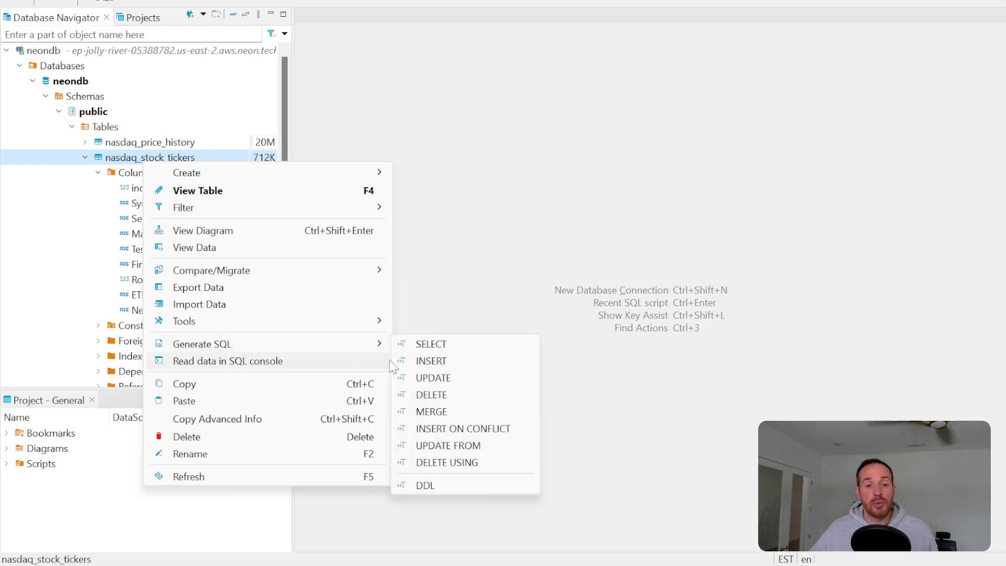
{"action": "left_click", "coordinate": [427, 345]}
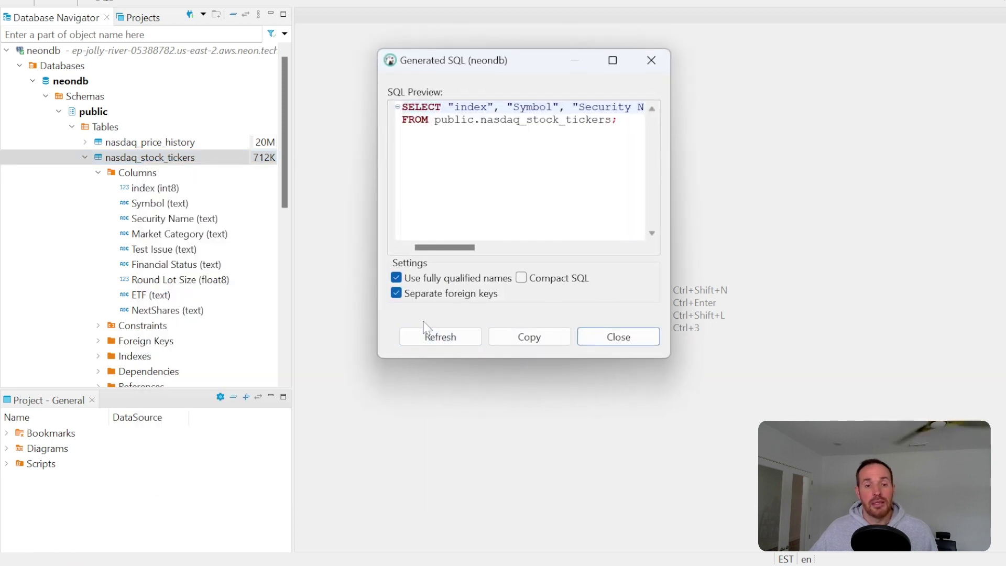
{"action": "left_click", "coordinate": [528, 337]}
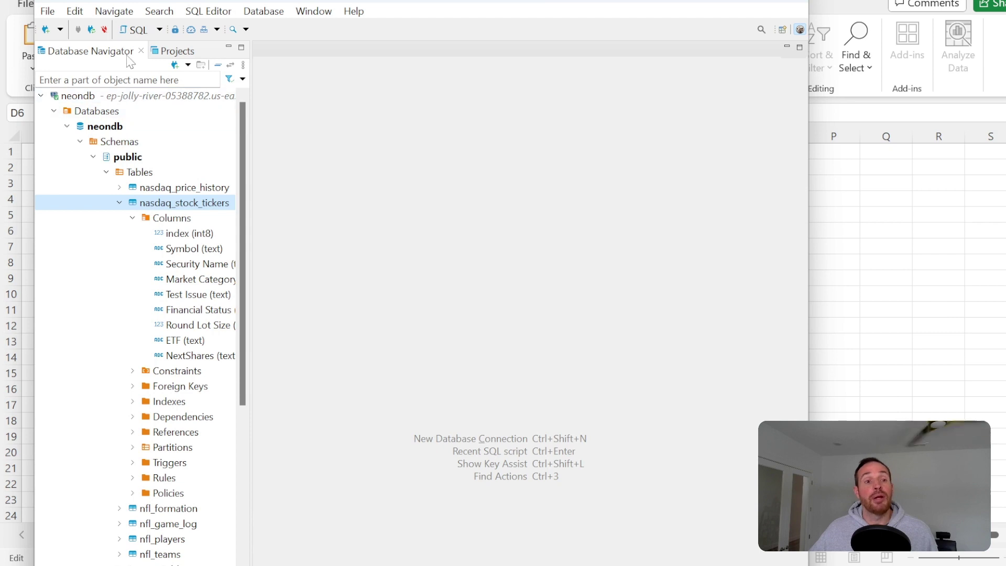
- Create a new SQL script on neondb and paste the copied SELECT statement into it
{"action": "left_click", "coordinate": [159, 29]}
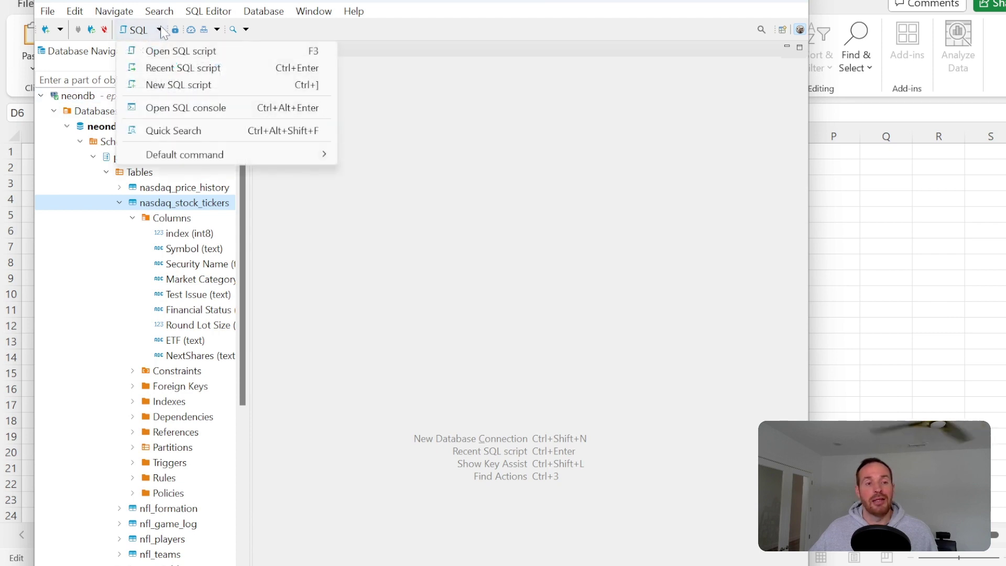
{"action": "left_click", "coordinate": [170, 84]}
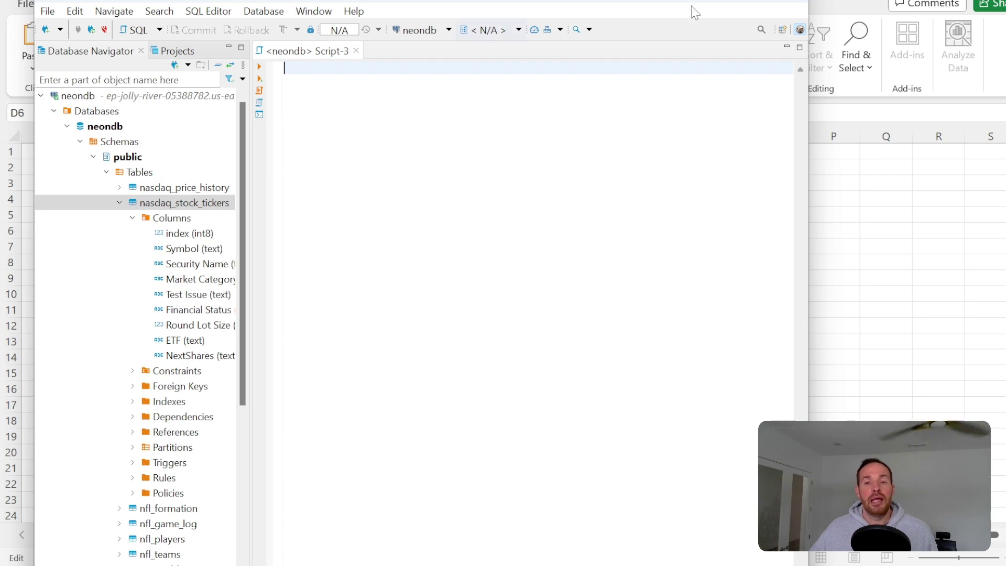
{"action": "left_click", "coordinate": [749, 0]}
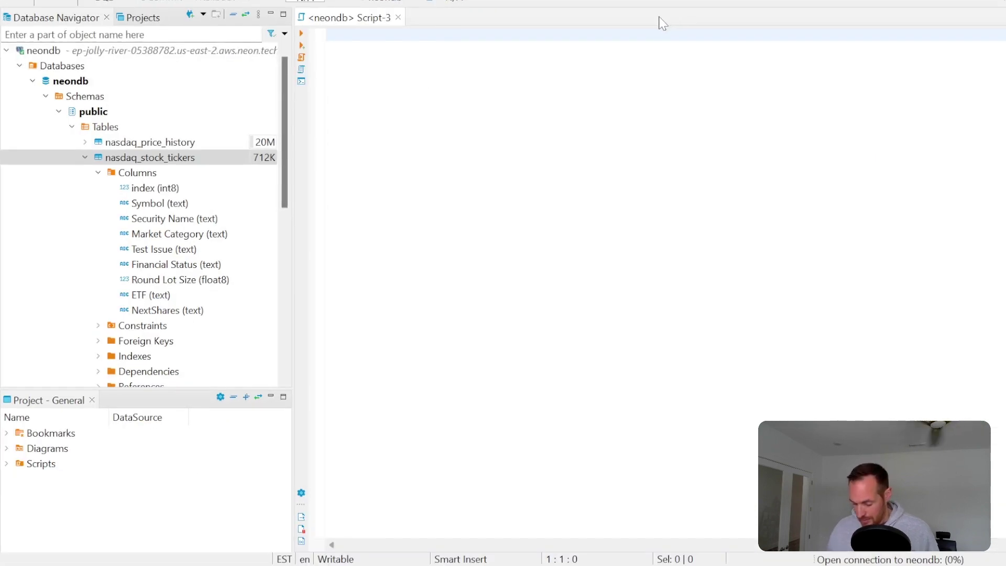
{"action": "key", "text": "ctrl+v"}
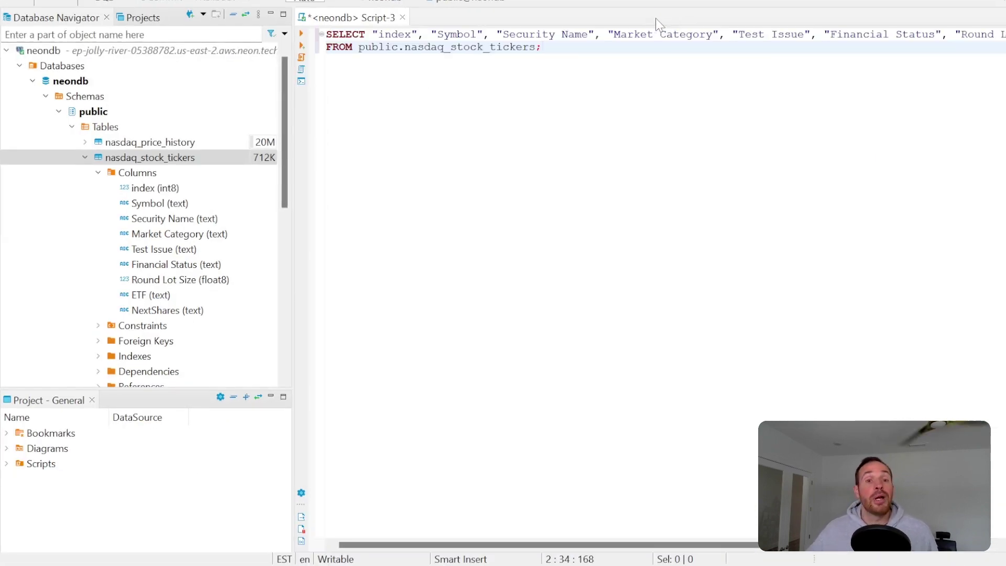
- Paste the SELECT statement two more times below the first, leaving a blank line between the copies
{"action": "key", "text": "ctrl+a"}
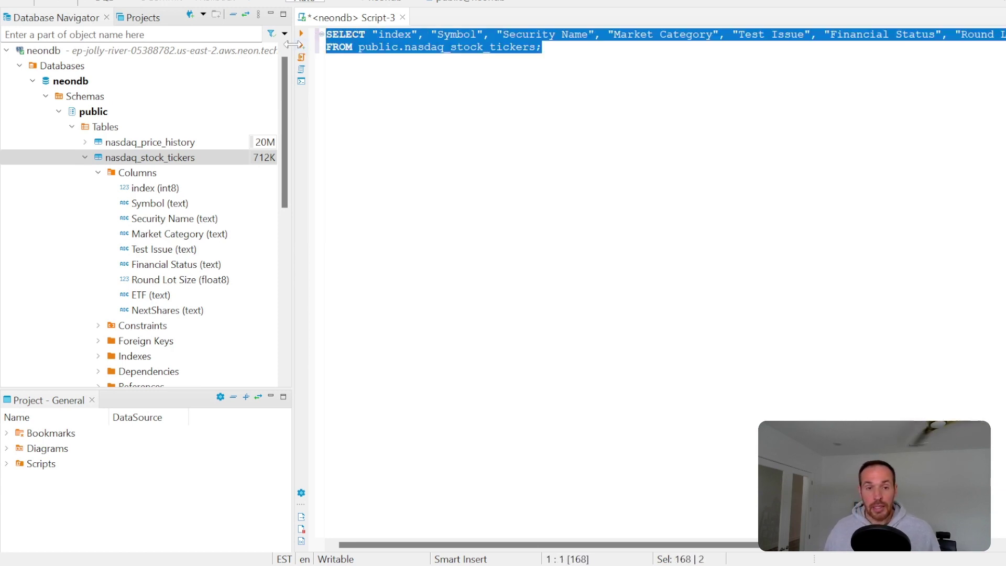
{"action": "left_click", "coordinate": [545, 48]}
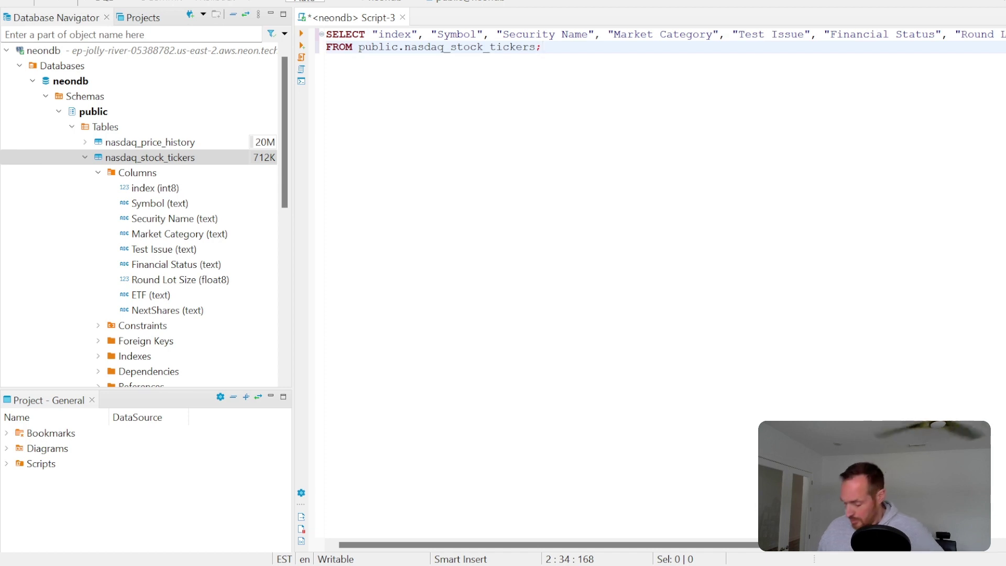
{"action": "key", "text": "Return"}
{"action": "key", "text": "Return"}
{"action": "key", "text": "ctrl+v"}
{"action": "key", "text": "Return"}
{"action": "key", "text": "Return"}
{"action": "key", "text": "ctrl+v"}
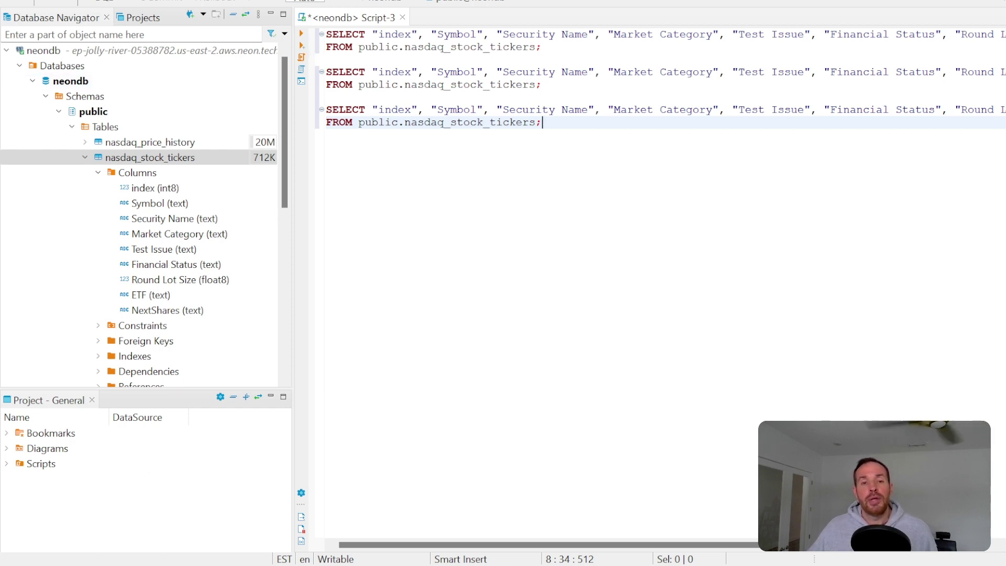
- Execute only the first SELECT statement in the script and try out different heights for the results area
{"action": "left_click_drag", "start_coordinate": [541, 46], "coordinate": [326, 34]}
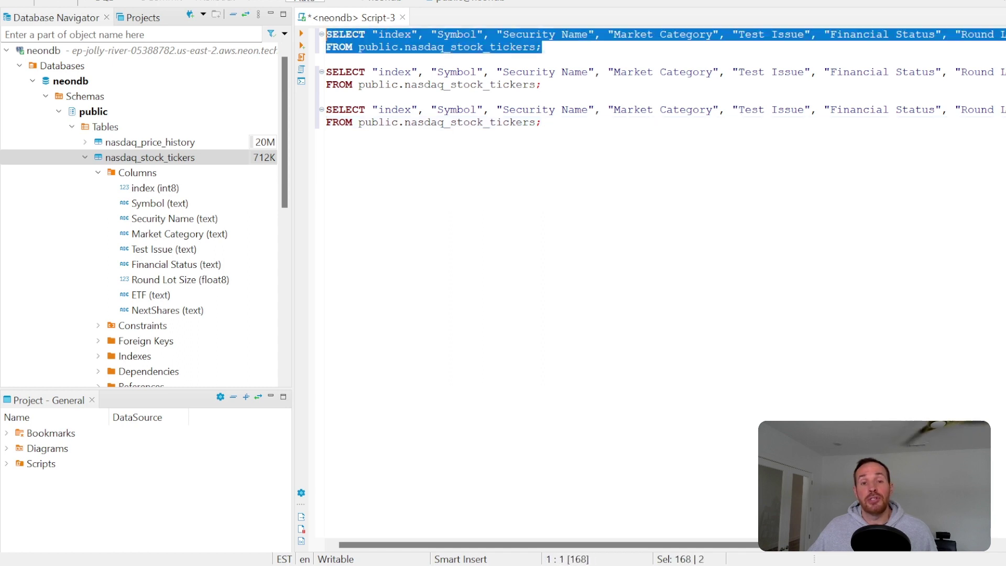
{"action": "left_click", "coordinate": [301, 32]}
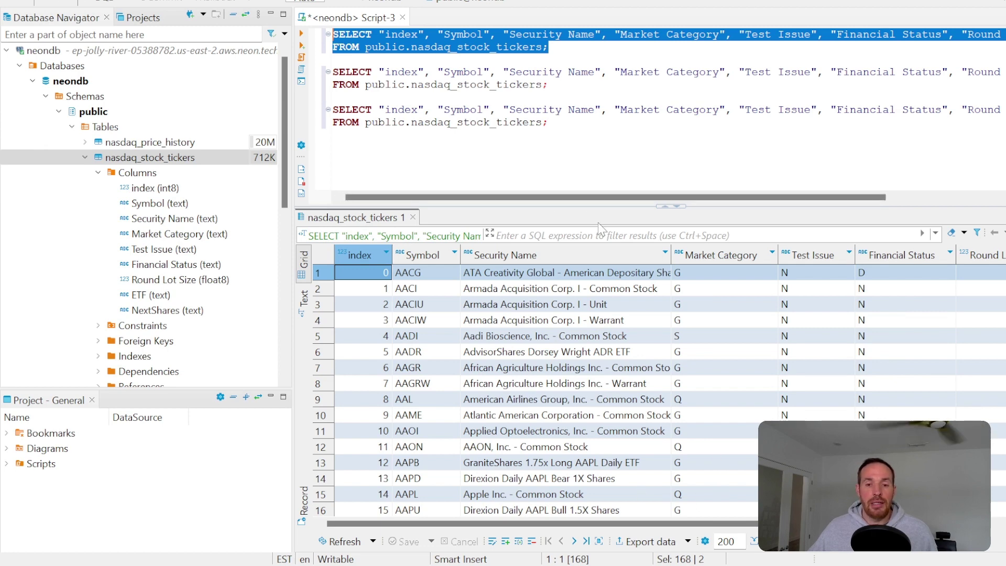
{"action": "left_click_drag", "start_coordinate": [597, 206], "coordinate": [618, 529]}
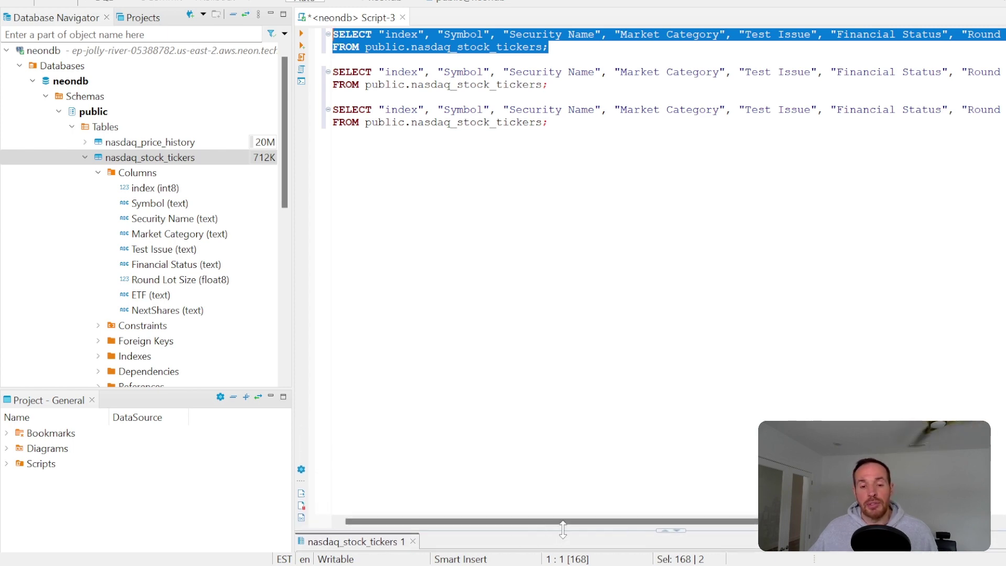
{"action": "left_click_drag", "start_coordinate": [562, 529], "coordinate": [552, 205]}
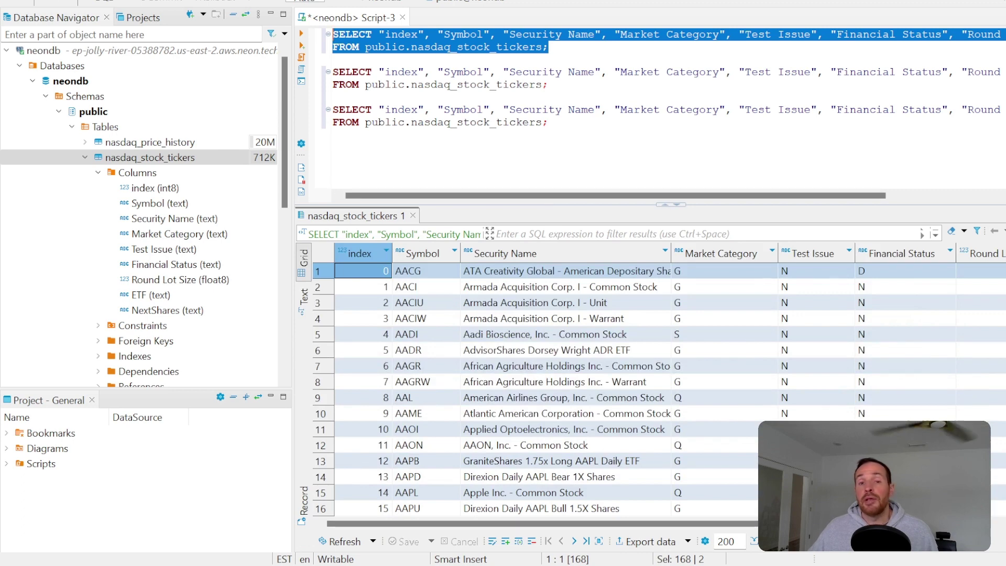
- Execute the first two SELECT statements together and bring up the first result set
{"action": "left_click_drag", "start_coordinate": [550, 84], "coordinate": [333, 34]}
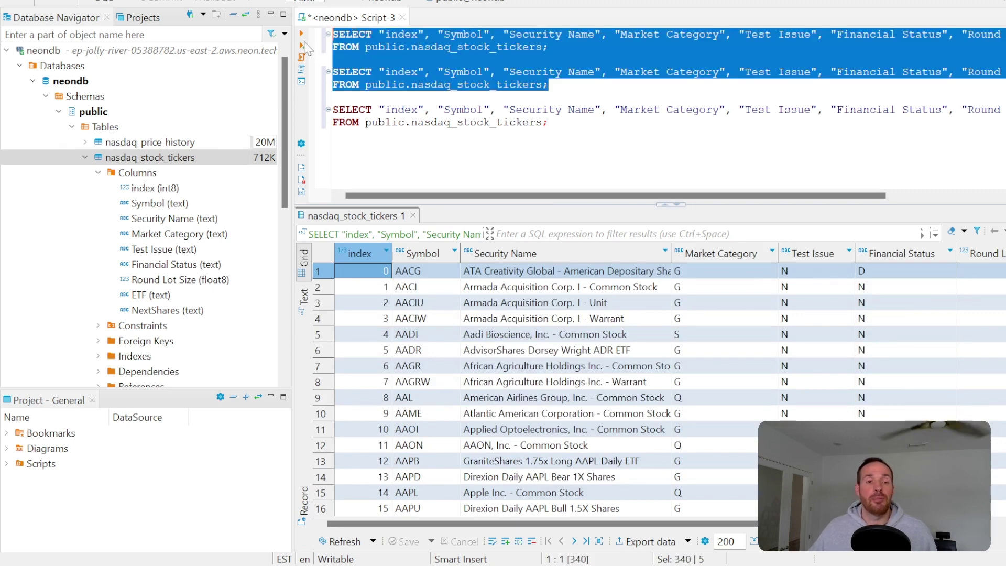
{"action": "left_click", "coordinate": [302, 33]}
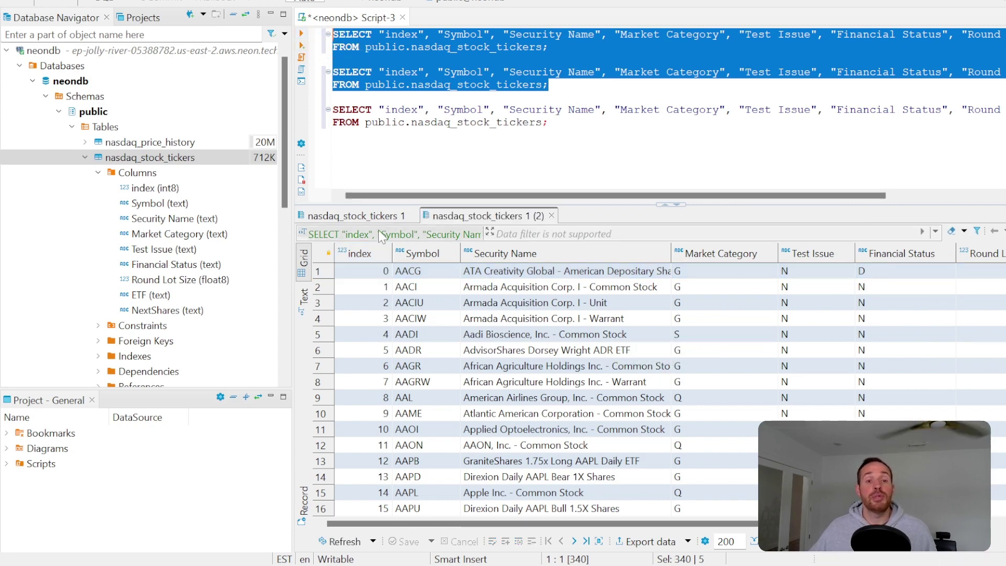
{"action": "left_click", "coordinate": [372, 216]}
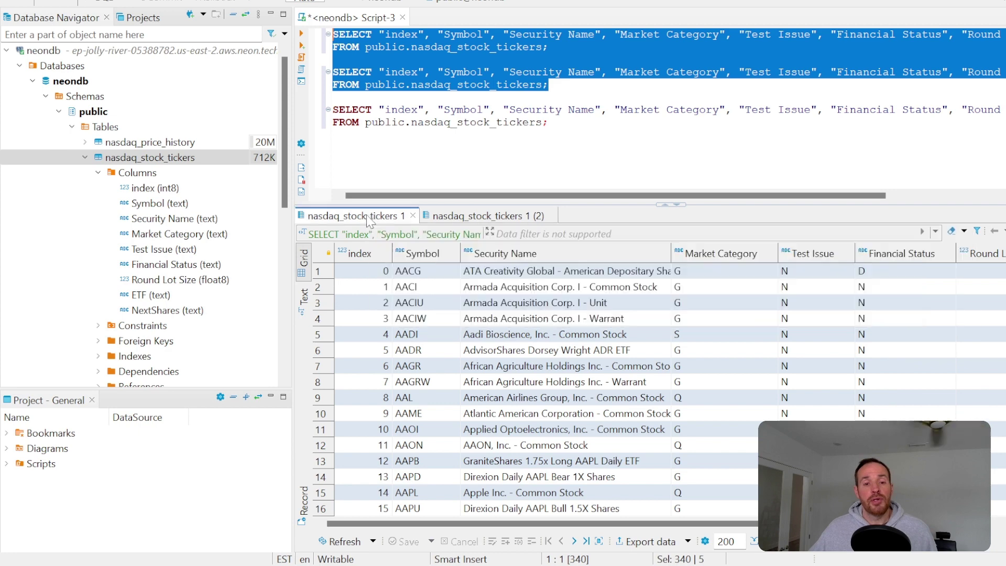
- Compare the first and second statements with their result sets and examine the semicolons that end them
{"action": "left_click_drag", "start_coordinate": [548, 48], "coordinate": [333, 34]}
{"action": "left_click", "coordinate": [488, 216]}
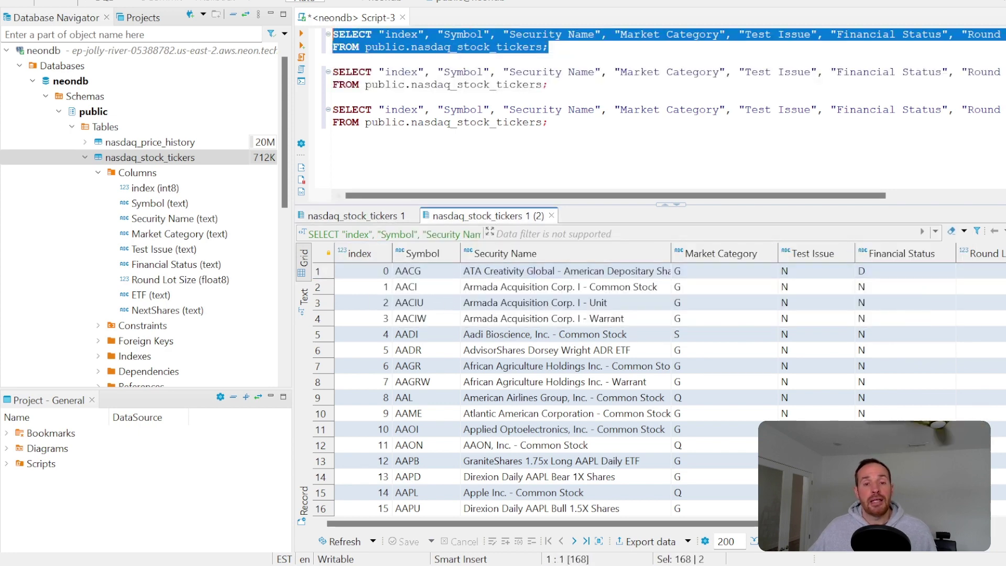
{"action": "left_click_drag", "start_coordinate": [548, 85], "coordinate": [334, 71]}
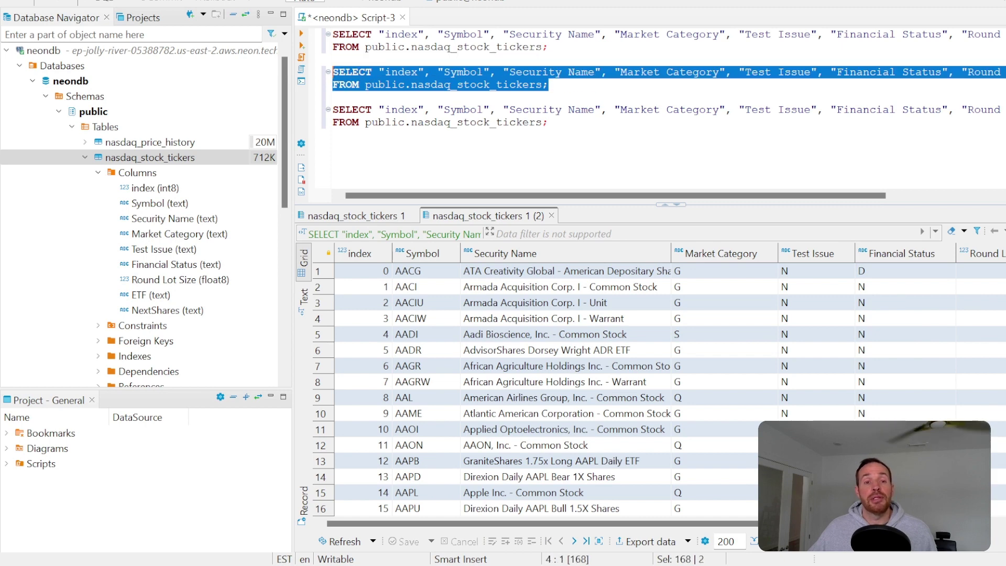
{"action": "left_click", "coordinate": [550, 59]}
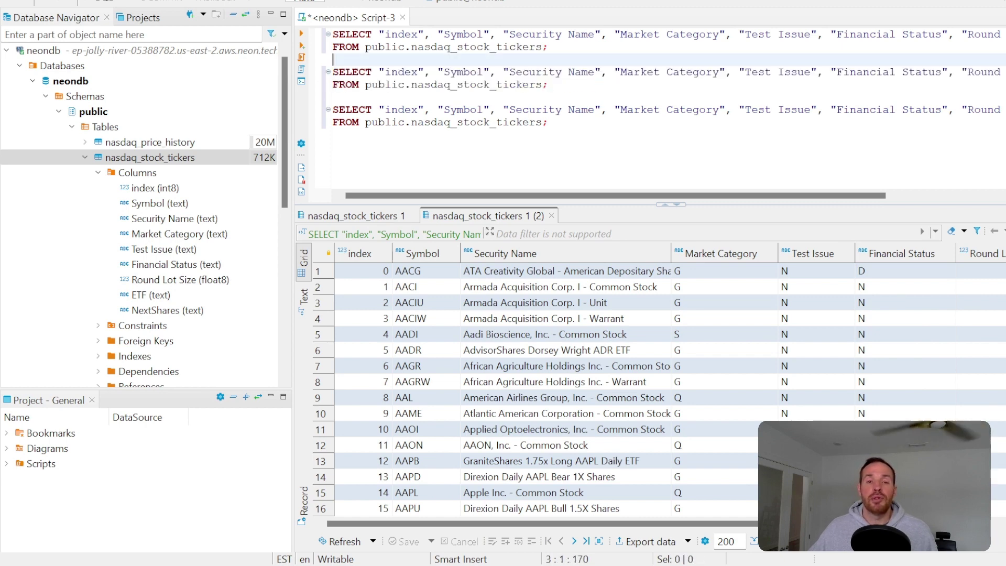
{"action": "left_click_drag", "start_coordinate": [549, 47], "coordinate": [543, 47]}
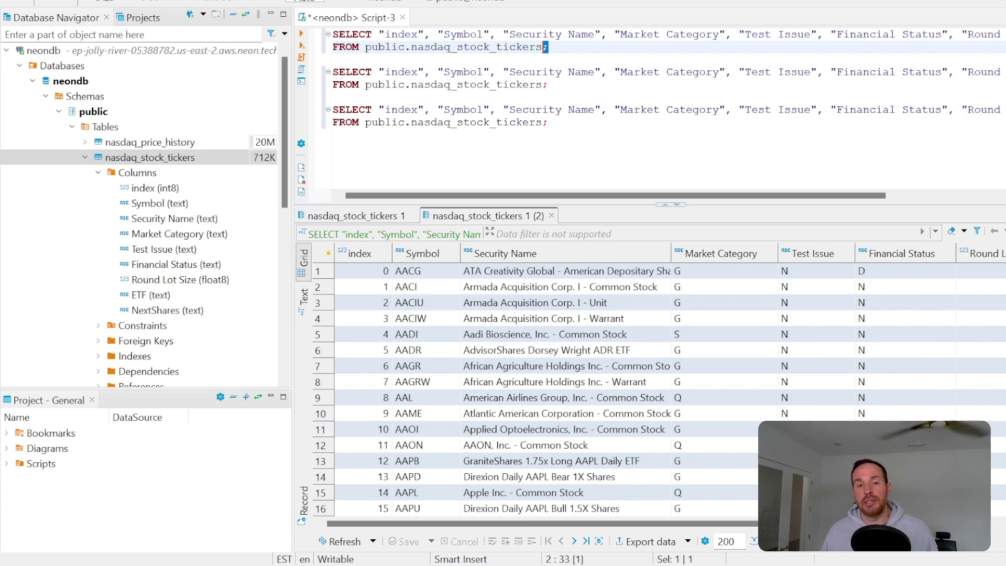
{"action": "left_click", "coordinate": [549, 85]}
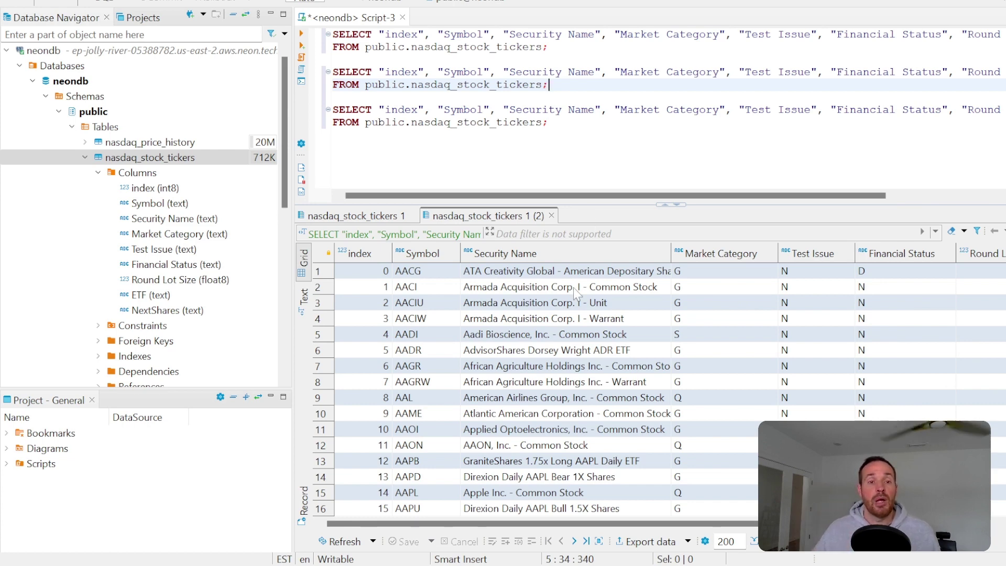
- Execute the entire script with all three SELECT statements, closing the existing unpinned result sets first
{"action": "key", "text": "Down"}
{"action": "key", "text": "Down"}
{"action": "key", "text": "Down"}
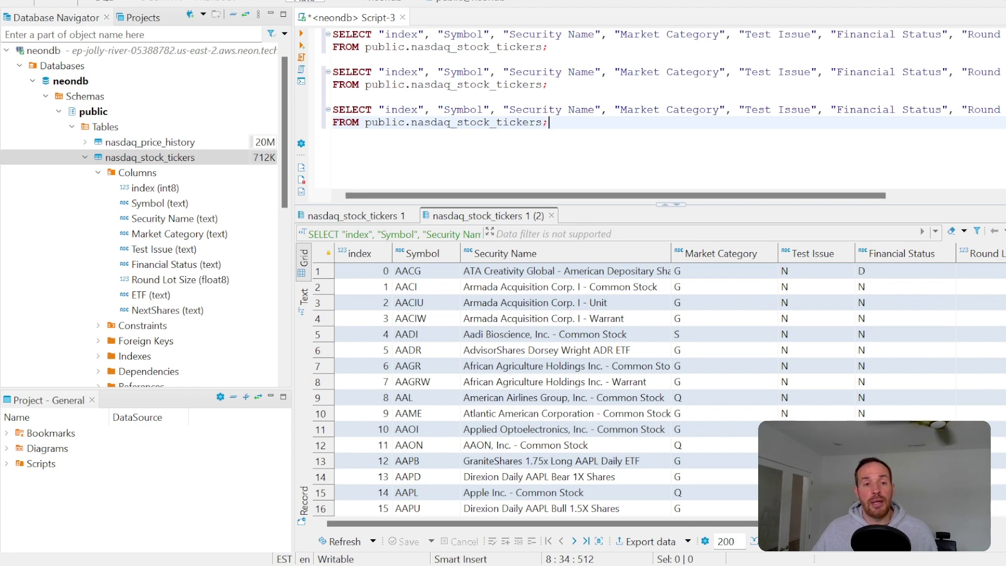
{"action": "left_click", "coordinate": [302, 52]}
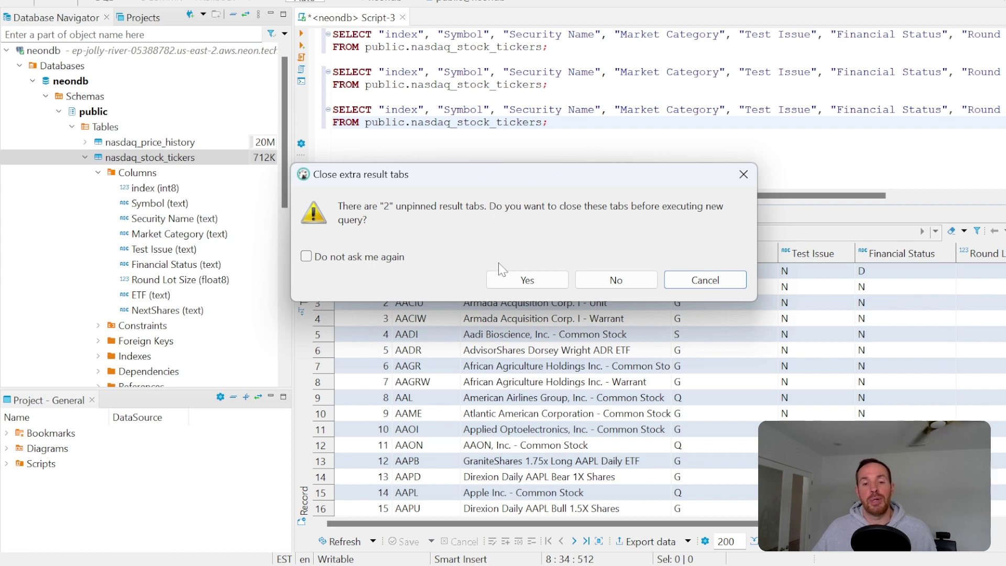
{"action": "left_click", "coordinate": [526, 280]}
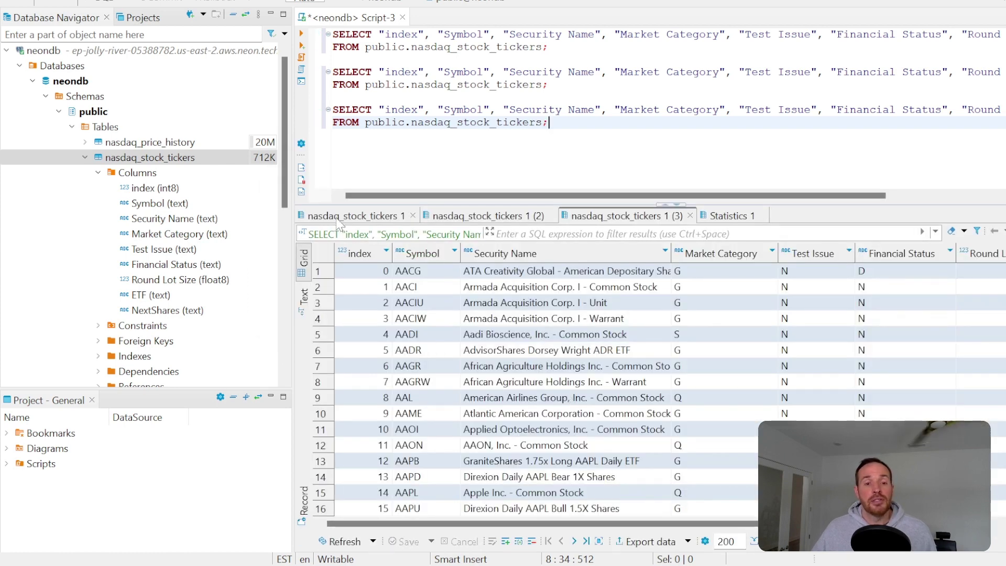
- Match each of the three result sets to its SELECT statement in the script, from the first through the third
{"action": "left_click", "coordinate": [339, 216]}
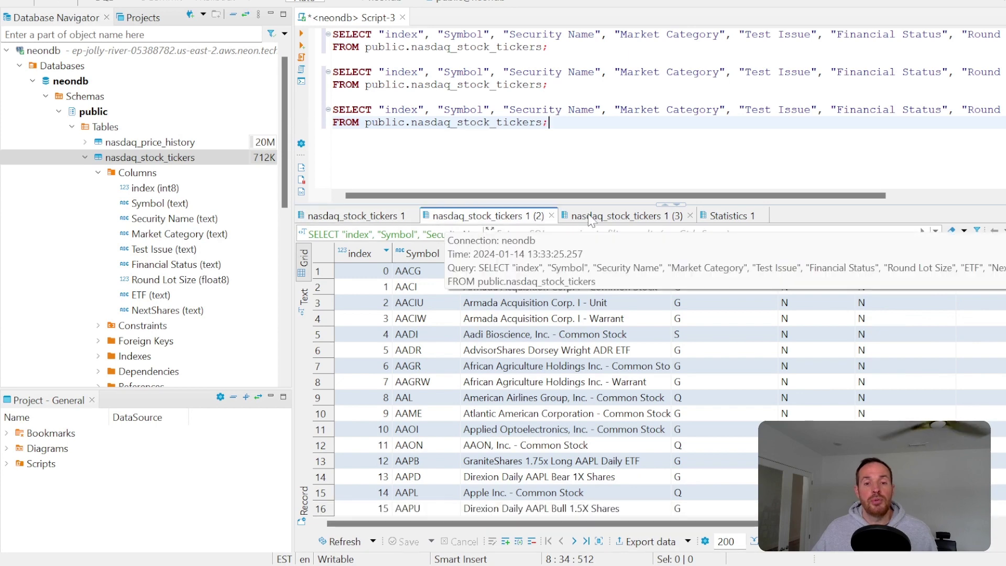
{"action": "left_click", "coordinate": [624, 216]}
{"action": "left_click", "coordinate": [356, 216]}
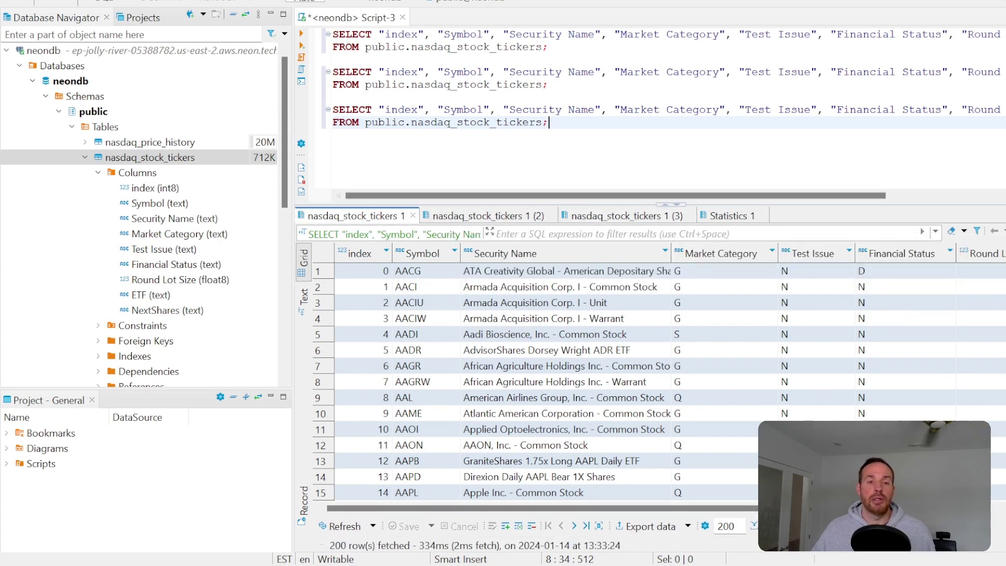
{"action": "left_click", "coordinate": [365, 46]}
{"action": "left_click", "coordinate": [399, 72]}
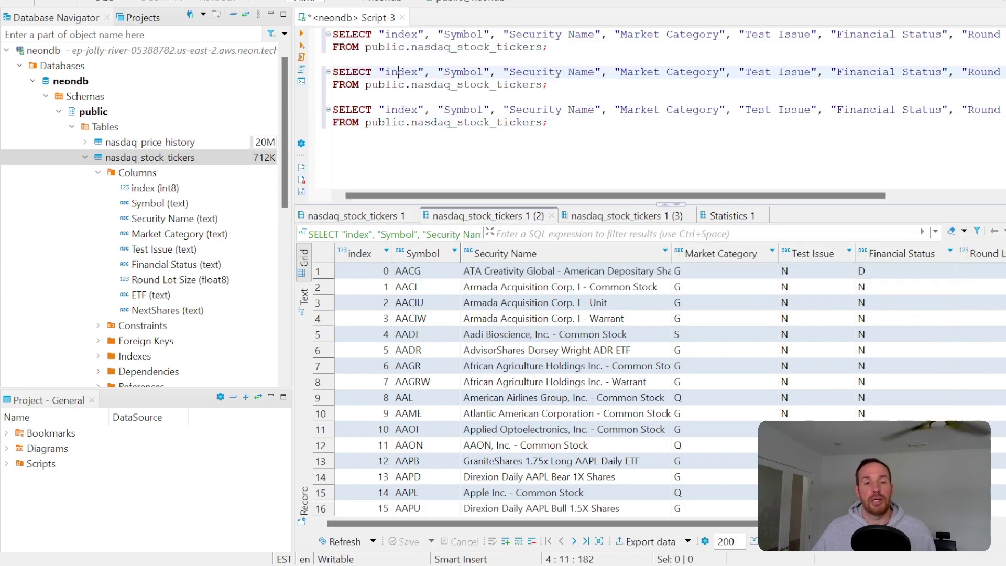
{"action": "left_click", "coordinate": [632, 219]}
{"action": "left_click", "coordinate": [405, 110]}
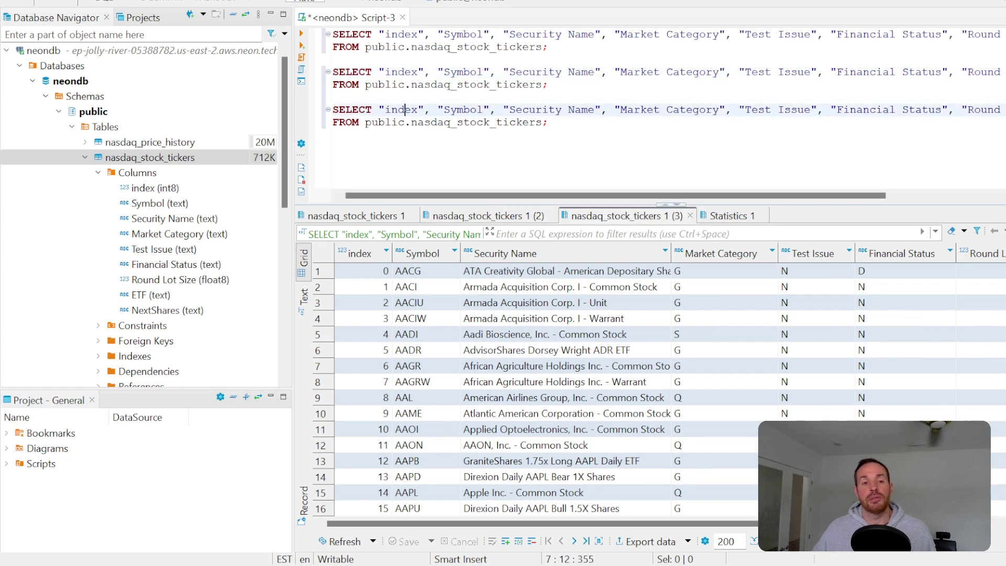
{"action": "left_click", "coordinate": [549, 123]}
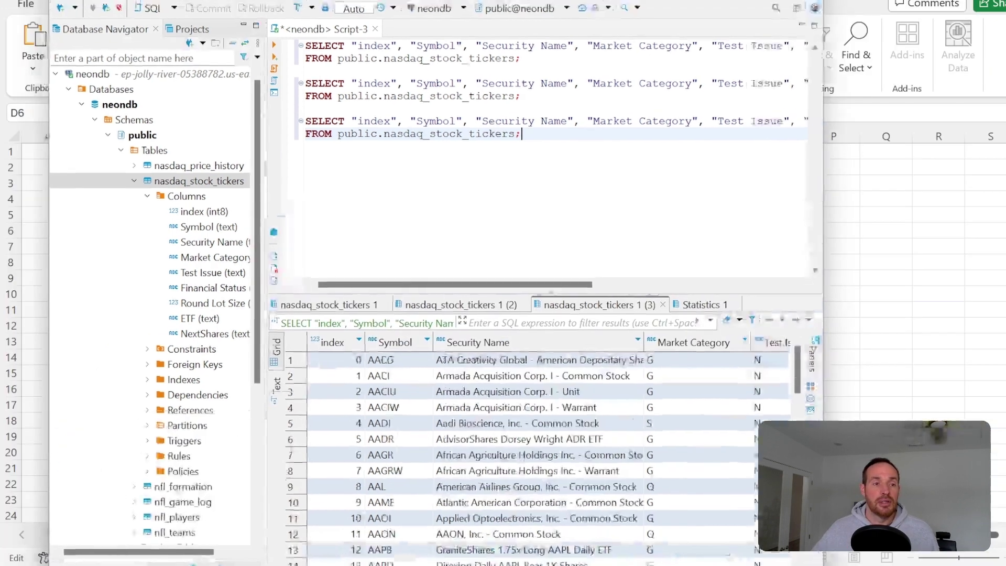
- Save the script as a copy in the Documents folder, with the file name Script-3 and the type *.sql
{"action": "left_click_drag", "start_coordinate": [436, 0], "coordinate": [438, 9]}
{"action": "left_click_drag", "start_coordinate": [272, 0], "coordinate": [274, 19]}
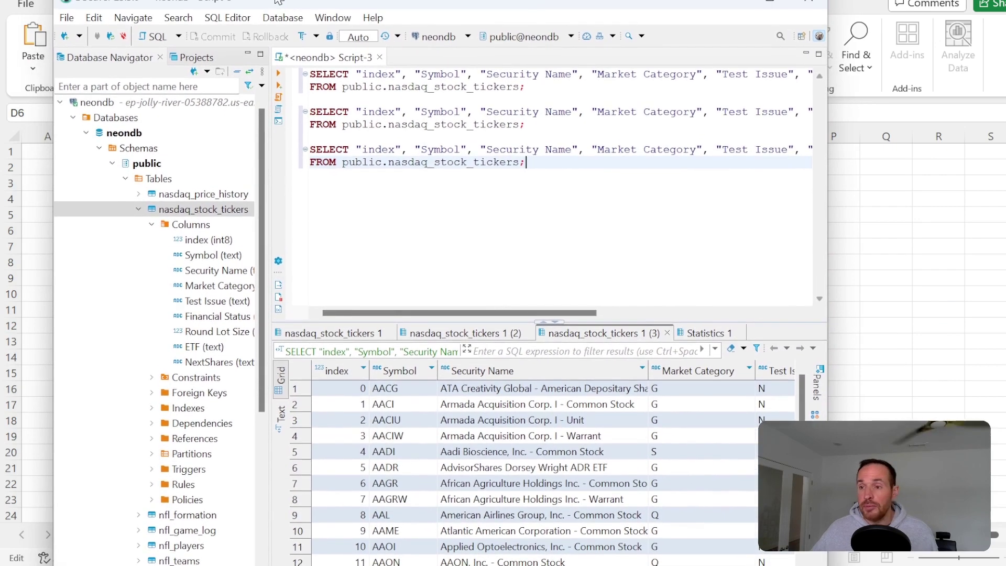
{"action": "left_click", "coordinate": [66, 17]}
{"action": "mouse_move", "coordinate": [94, 17]}
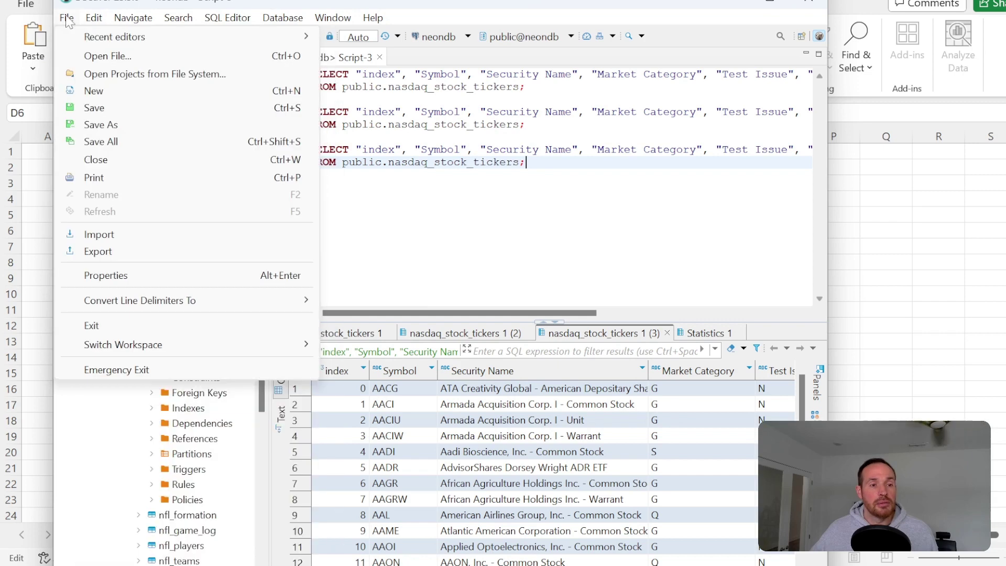
{"action": "left_click", "coordinate": [91, 128]}
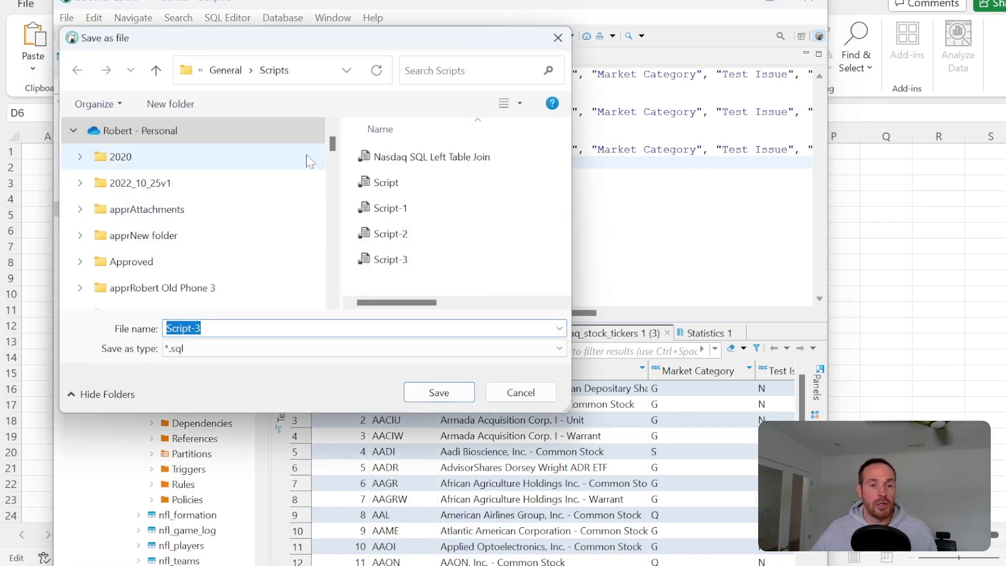
{"action": "left_click_drag", "start_coordinate": [332, 142], "coordinate": [343, 289]}
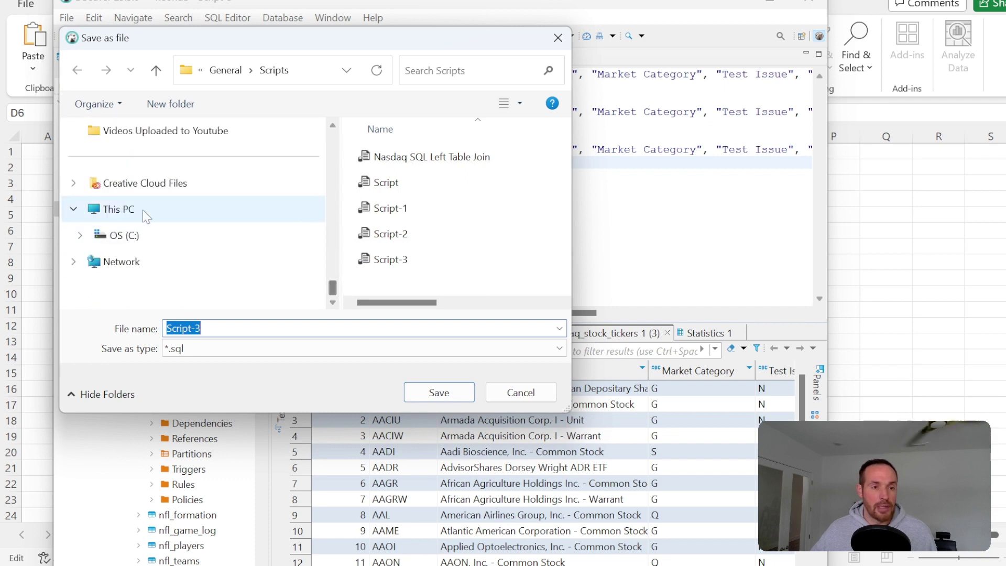
{"action": "scroll", "coordinate": [142, 210], "scroll_direction": "up", "scroll_amount": 5}
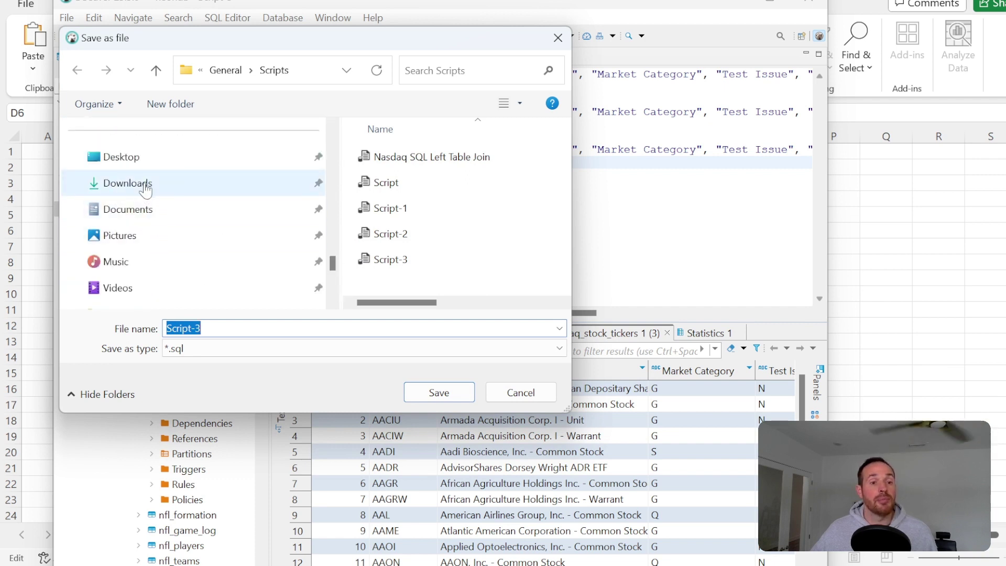
{"action": "left_click", "coordinate": [147, 210]}
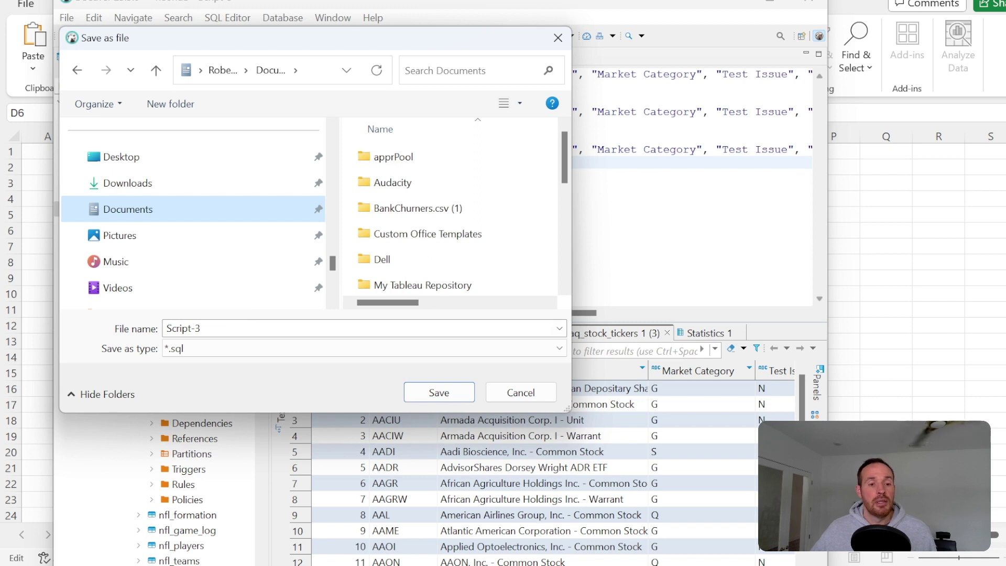
{"action": "left_click", "coordinate": [236, 328]}
{"action": "left_click", "coordinate": [236, 328]}
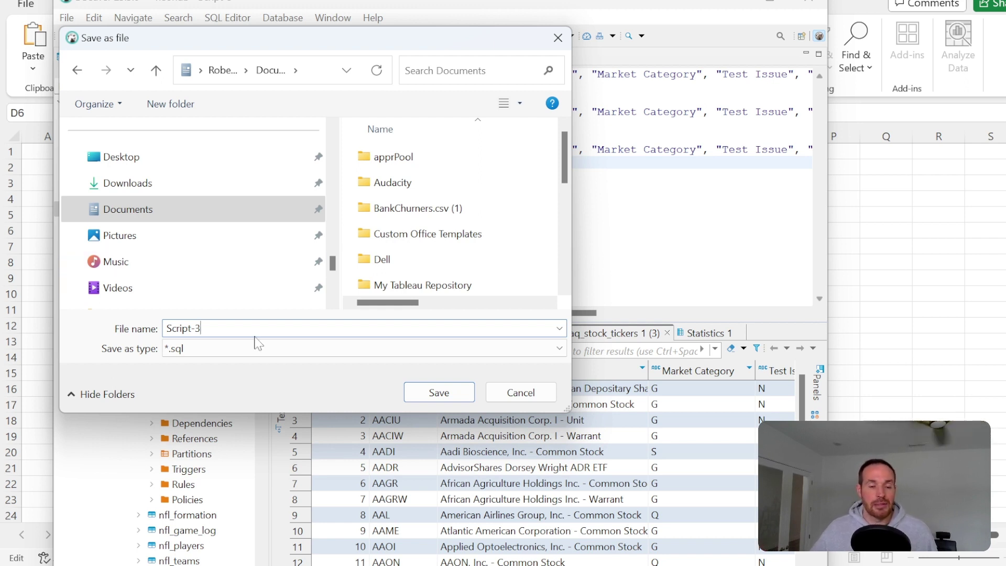
{"action": "left_click", "coordinate": [439, 394]}
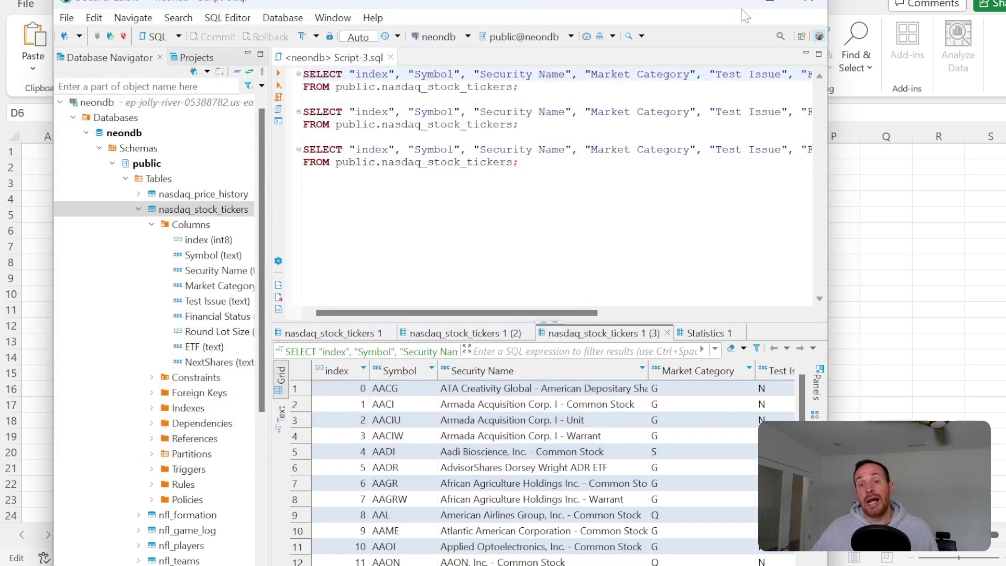